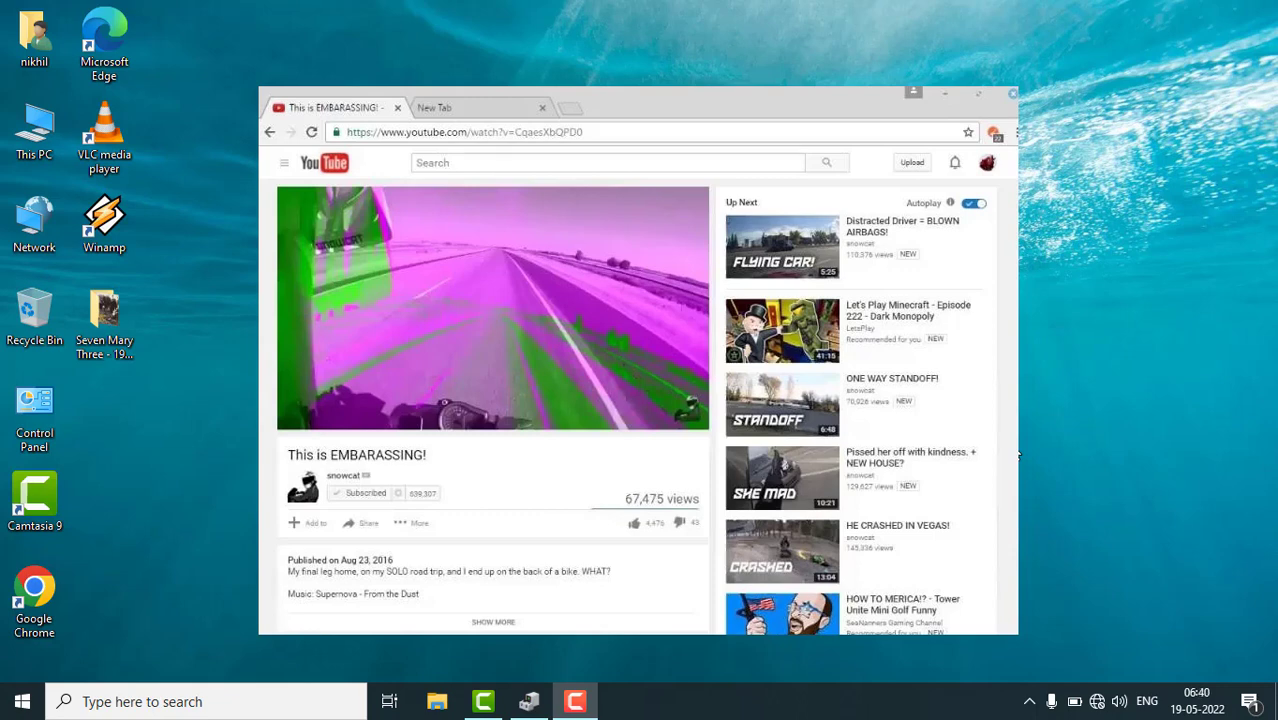
Switch to Device Manager, maximize its window and select Intel(R) HD Graphics Family under Display adapters.
{"action": "key", "text": "shift+F10"}
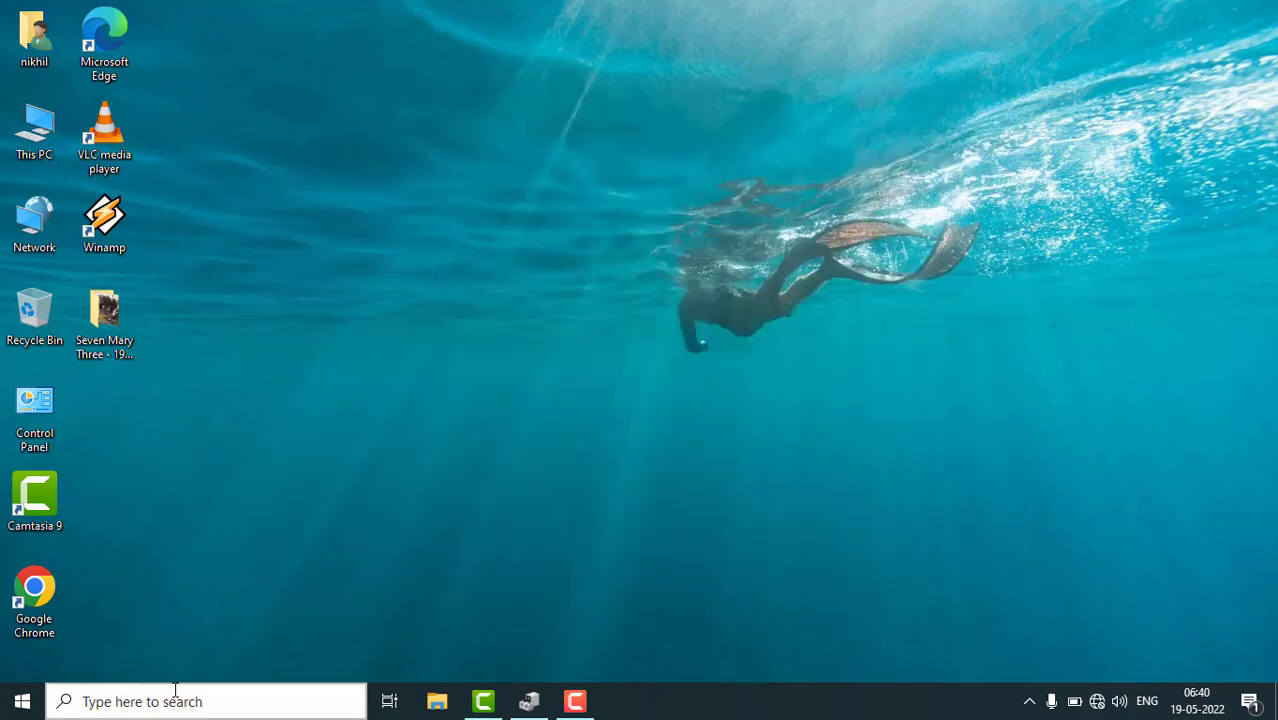
{"action": "left_click", "coordinate": [529, 699]}
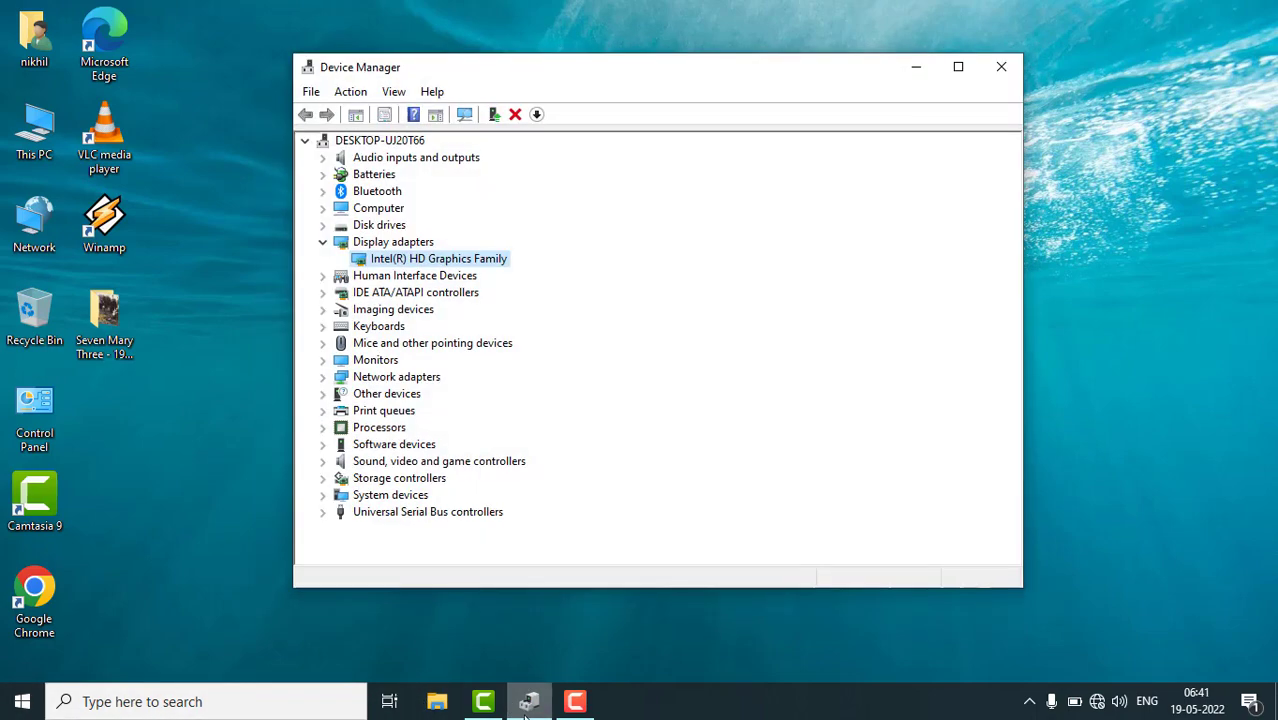
{"action": "left_click", "coordinate": [10, 710]}
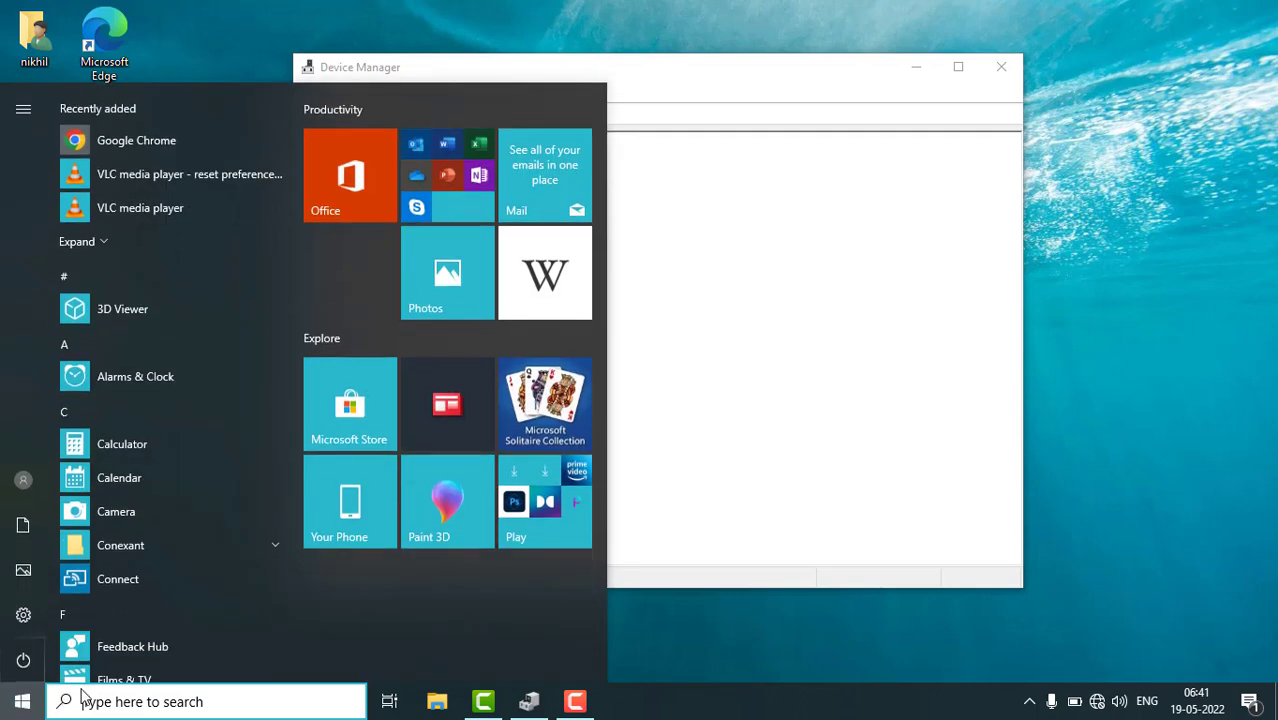
{"action": "double_click", "coordinate": [696, 64]}
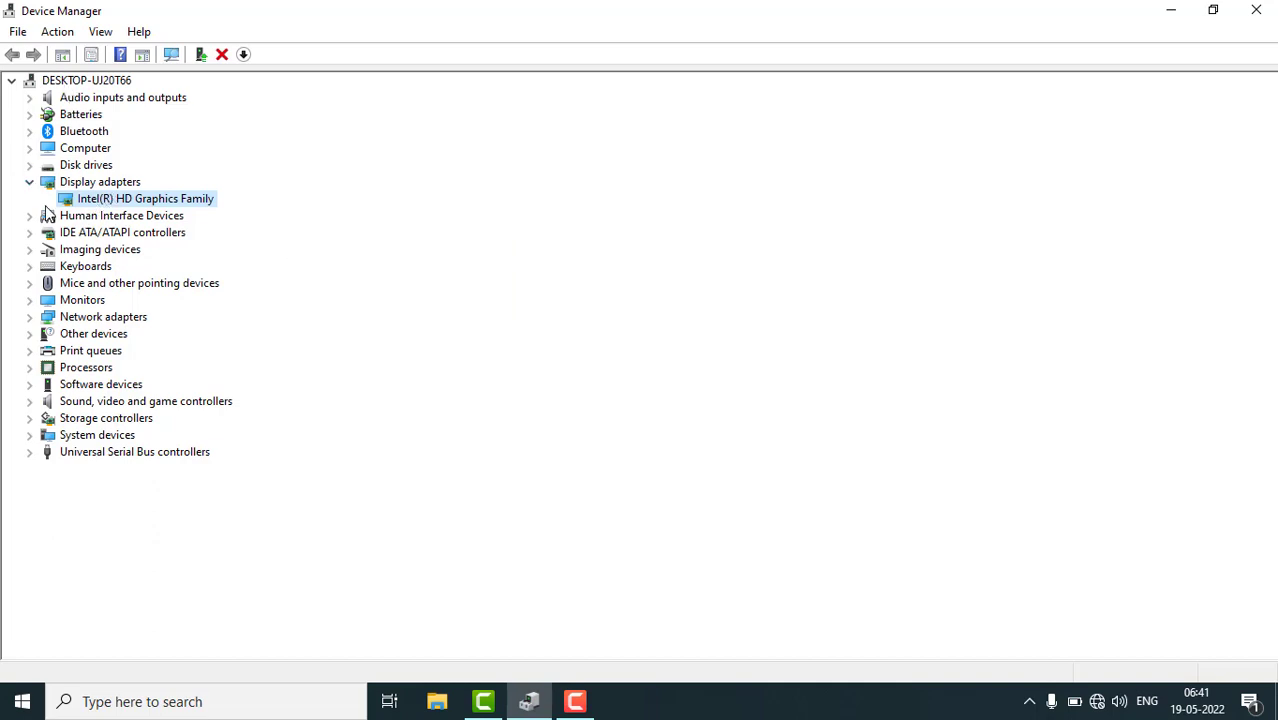
{"action": "left_click", "coordinate": [78, 186]}
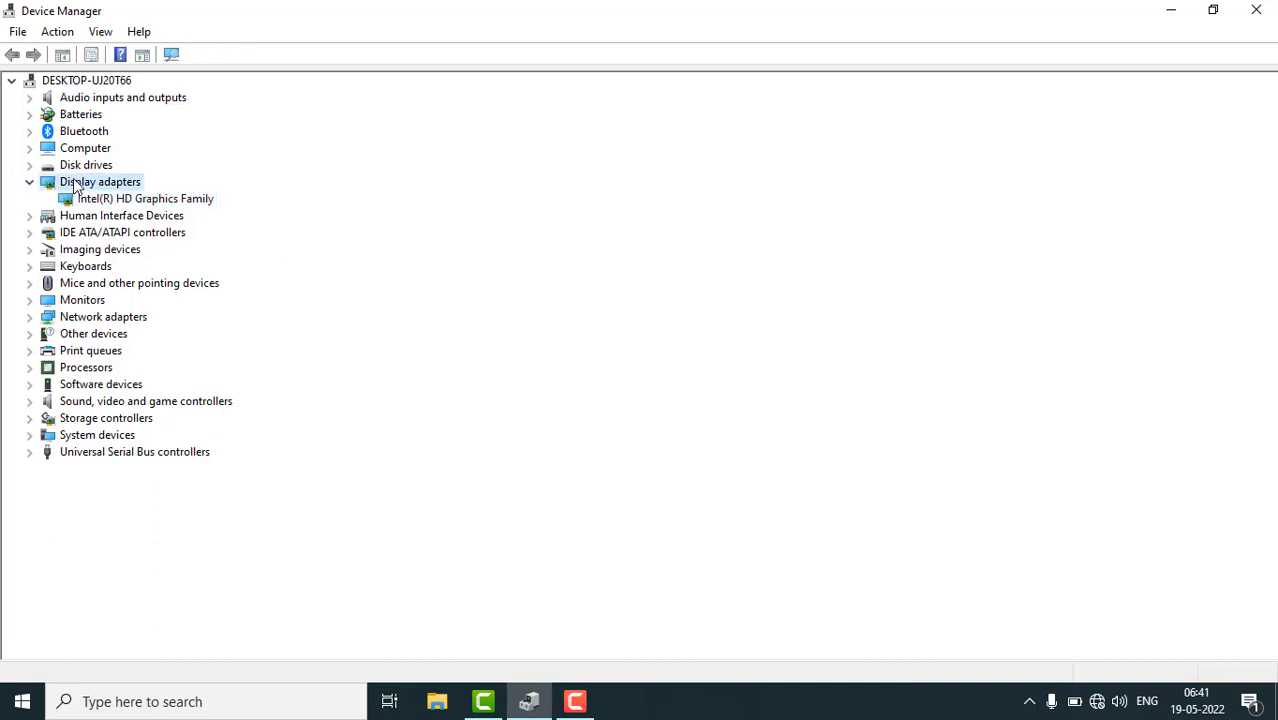
{"action": "left_click", "coordinate": [78, 196]}
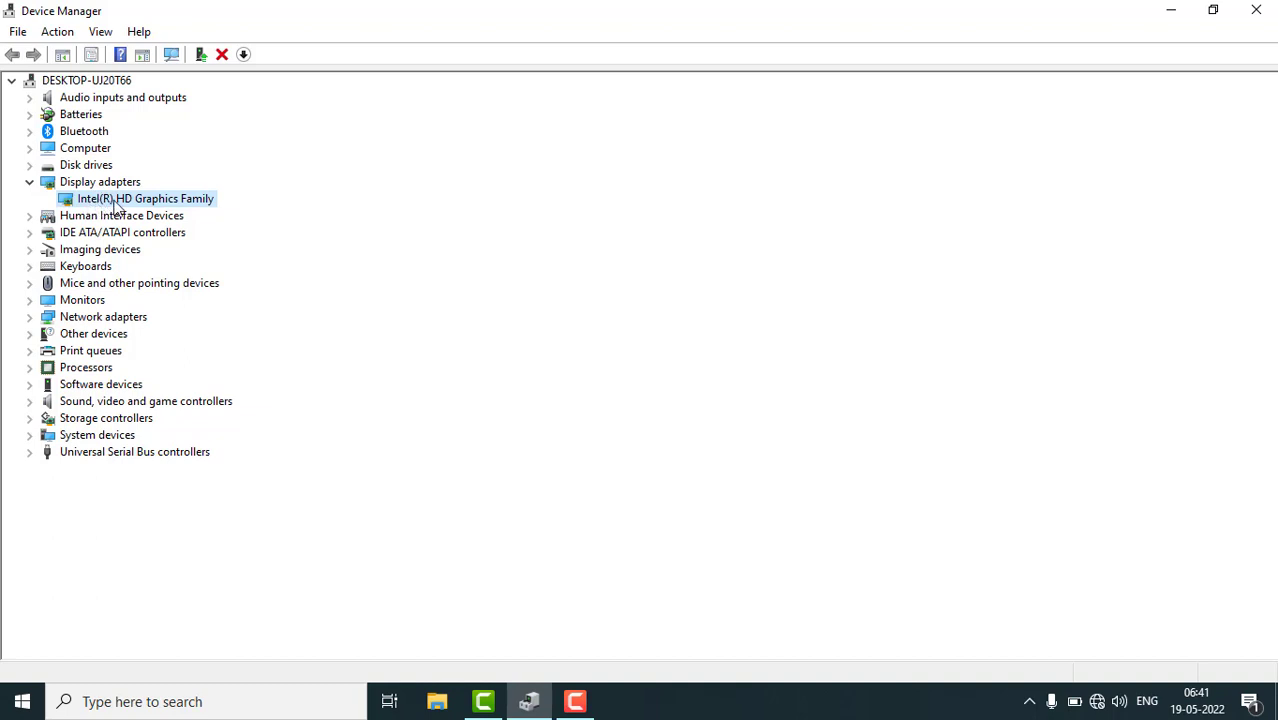
View the driver search options for updating the Intel(R) HD Graphics Family adapter, cancel the update and close Device Manager.
{"action": "right_click", "coordinate": [150, 205]}
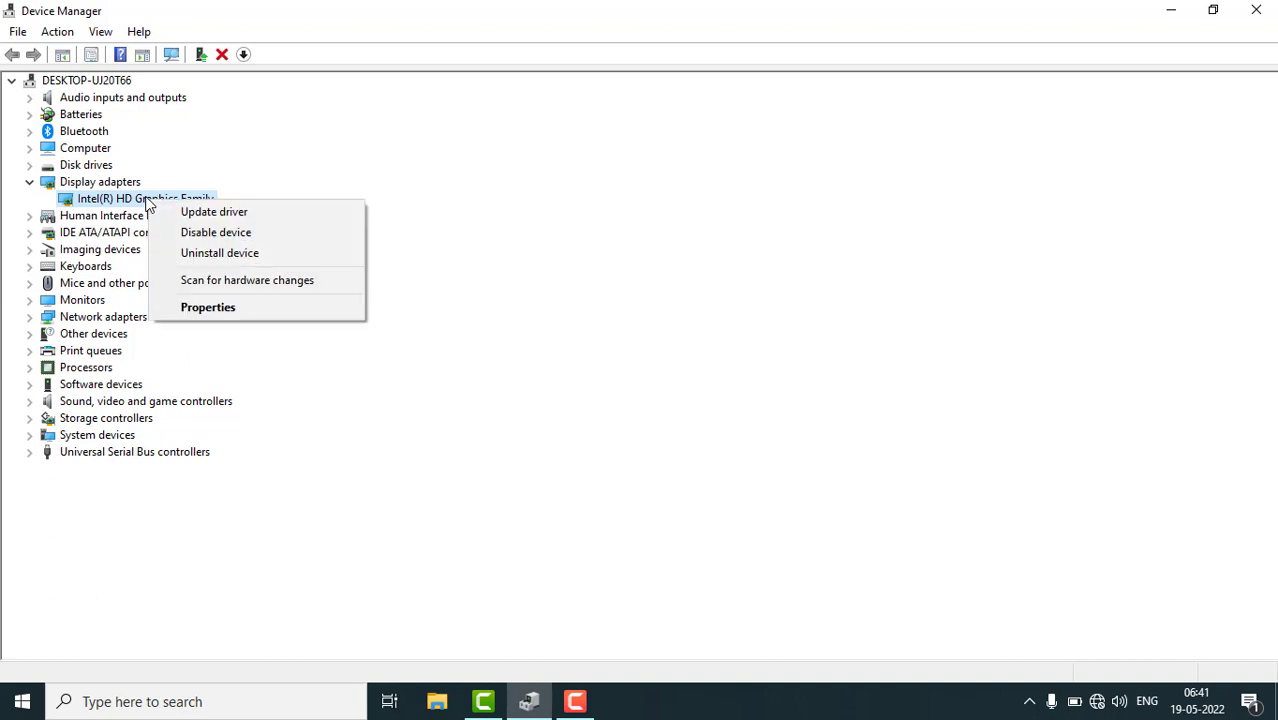
{"action": "left_click", "coordinate": [192, 212]}
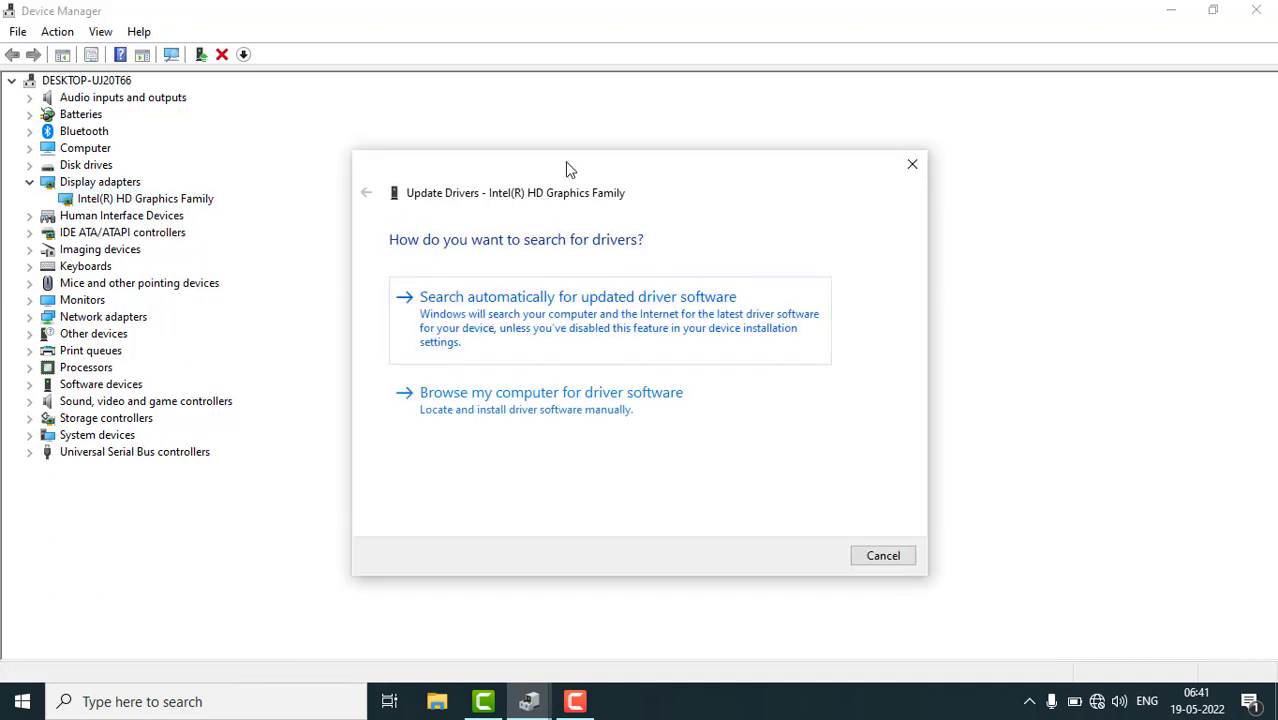
{"action": "left_click_drag", "start_coordinate": [561, 184], "coordinate": [546, 163]}
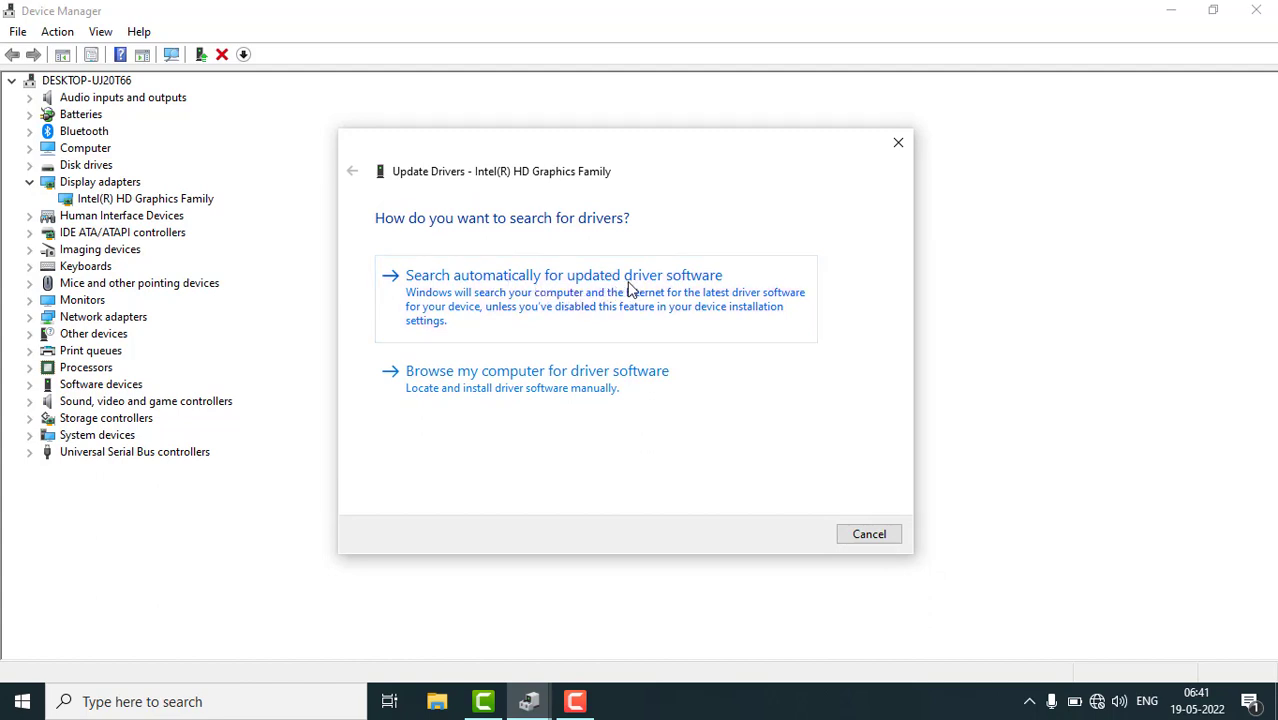
{"action": "left_click", "coordinate": [868, 535]}
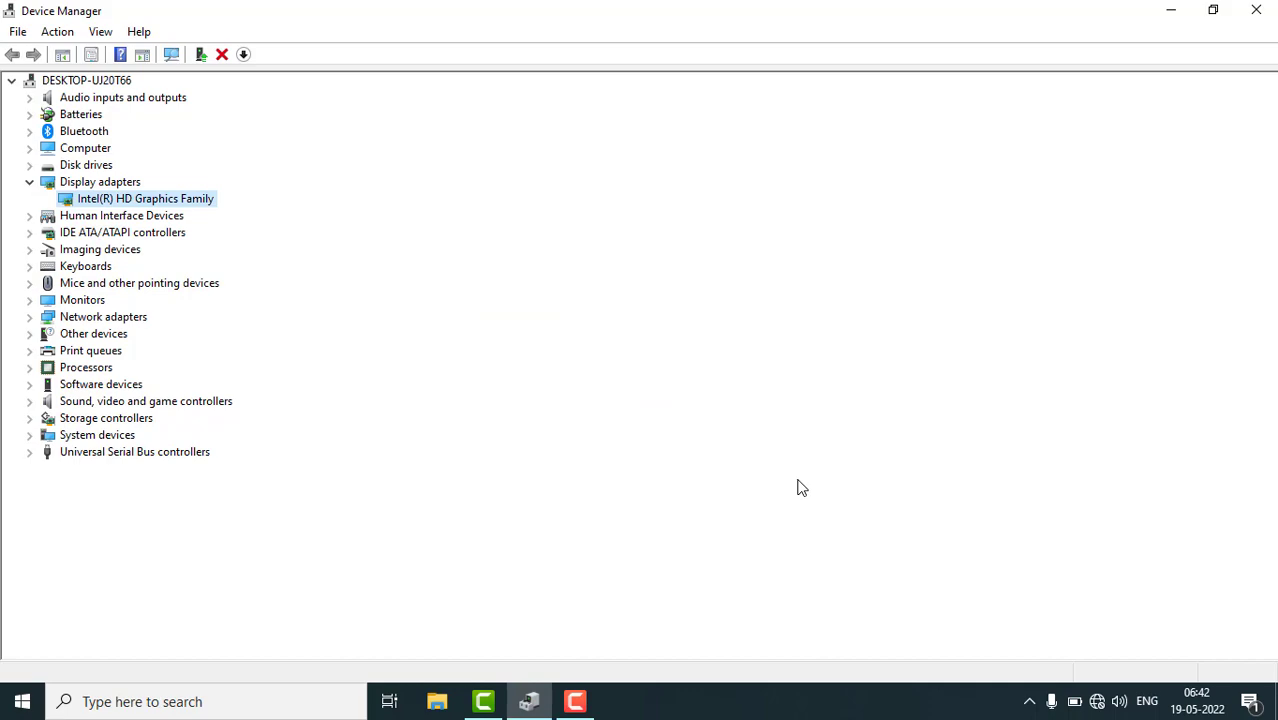
{"action": "left_click", "coordinate": [1256, 10]}
{"action": "right_click", "coordinate": [932, 86]}
{"action": "left_click", "coordinate": [982, 145]}
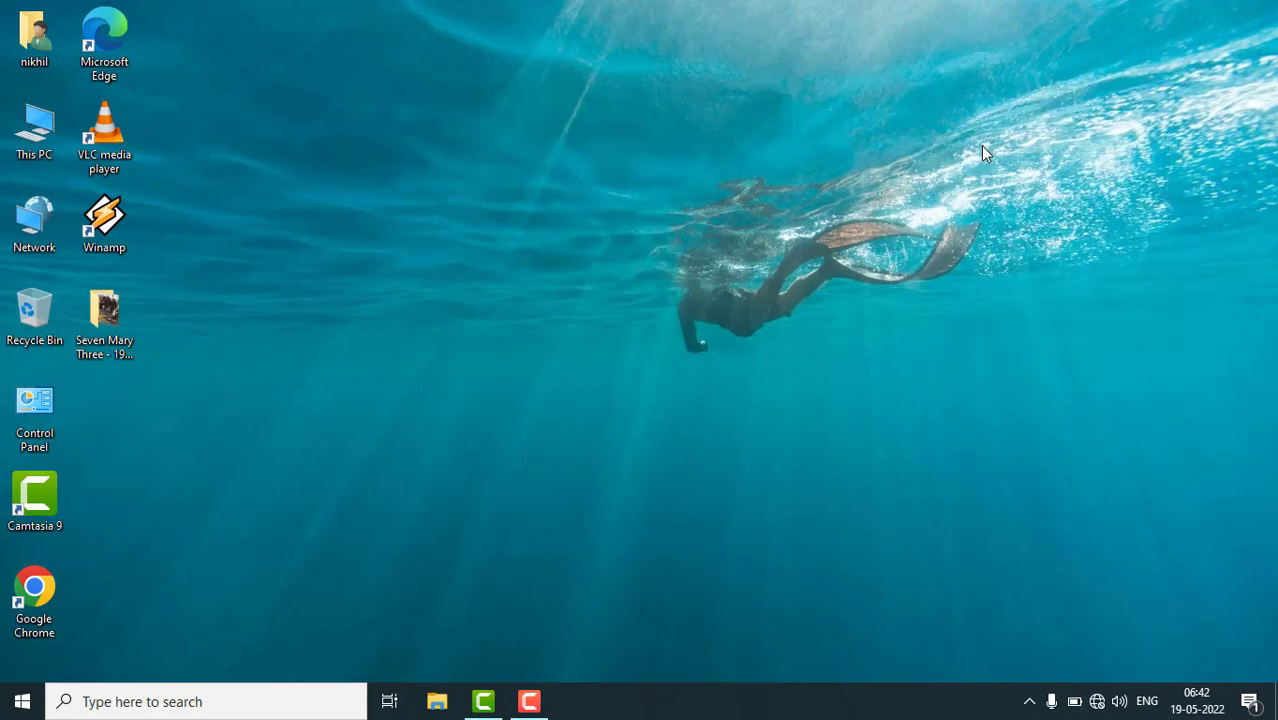
{"action": "right_click", "coordinate": [607, 207]}
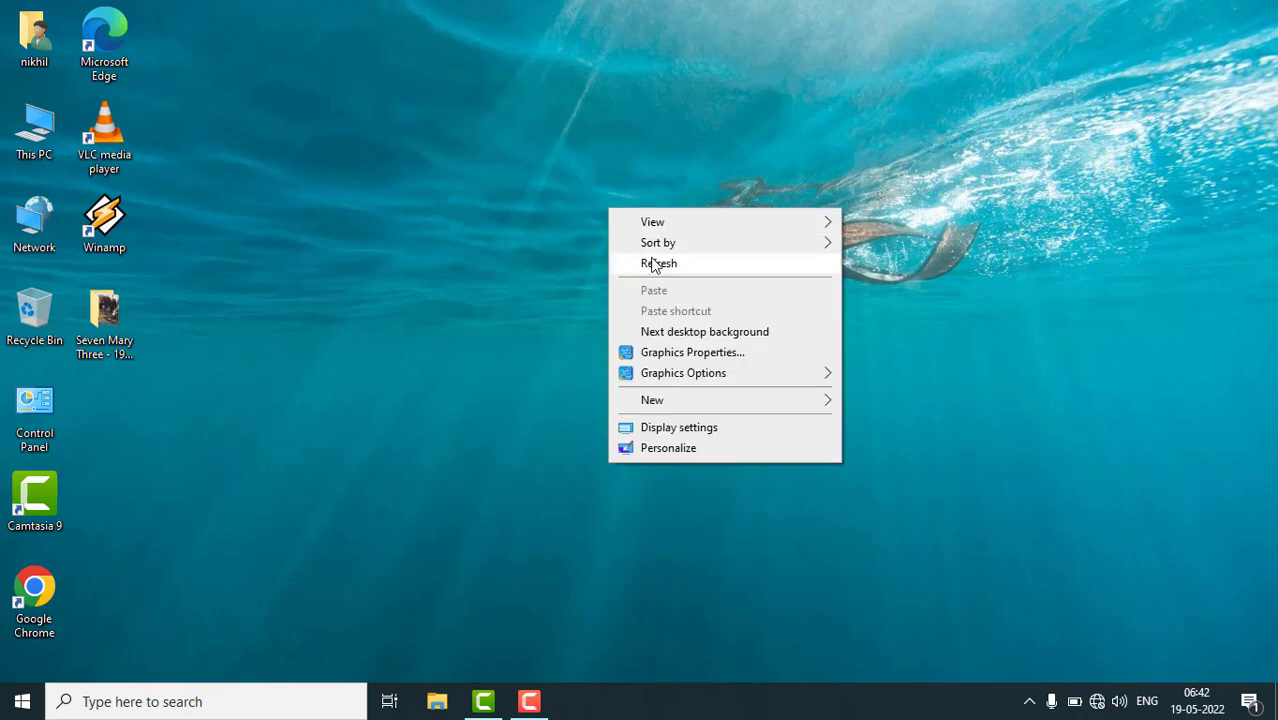
{"action": "left_click", "coordinate": [668, 263]}
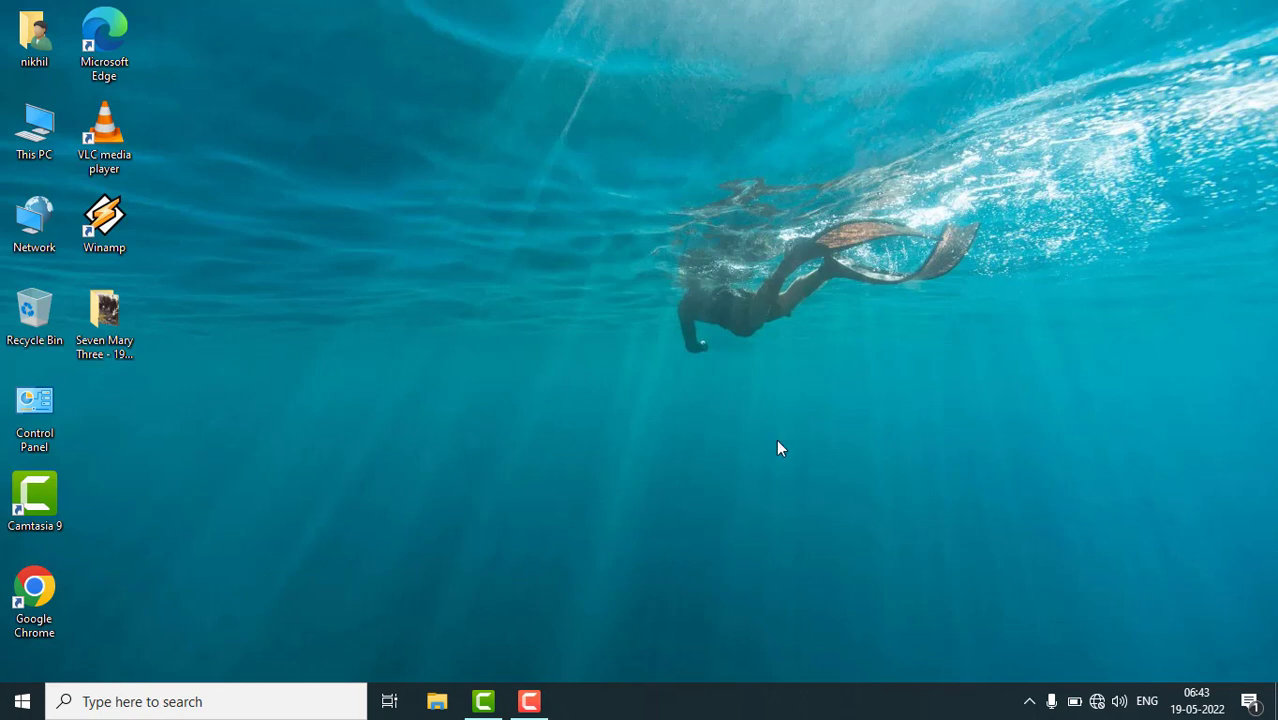
Open Google Chrome and load the experiments page at chrome://flags.
{"action": "double_click", "coordinate": [34, 592]}
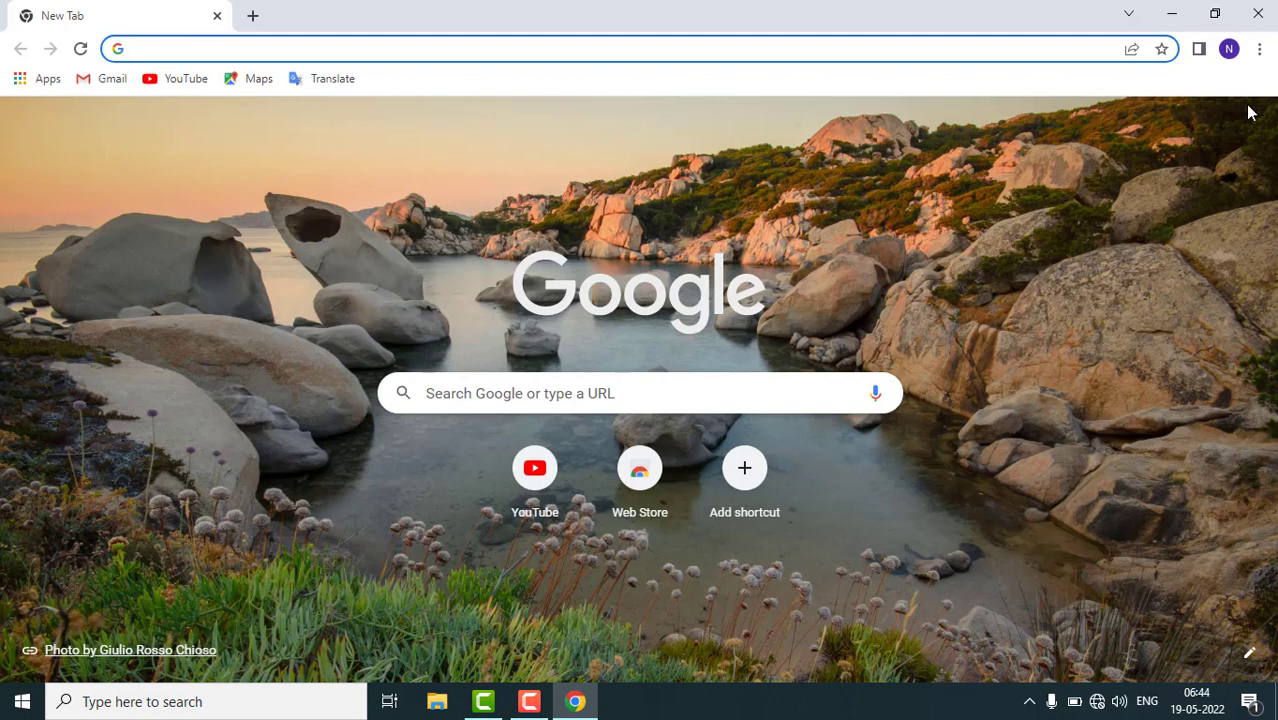
{"action": "type", "text": "ch"}
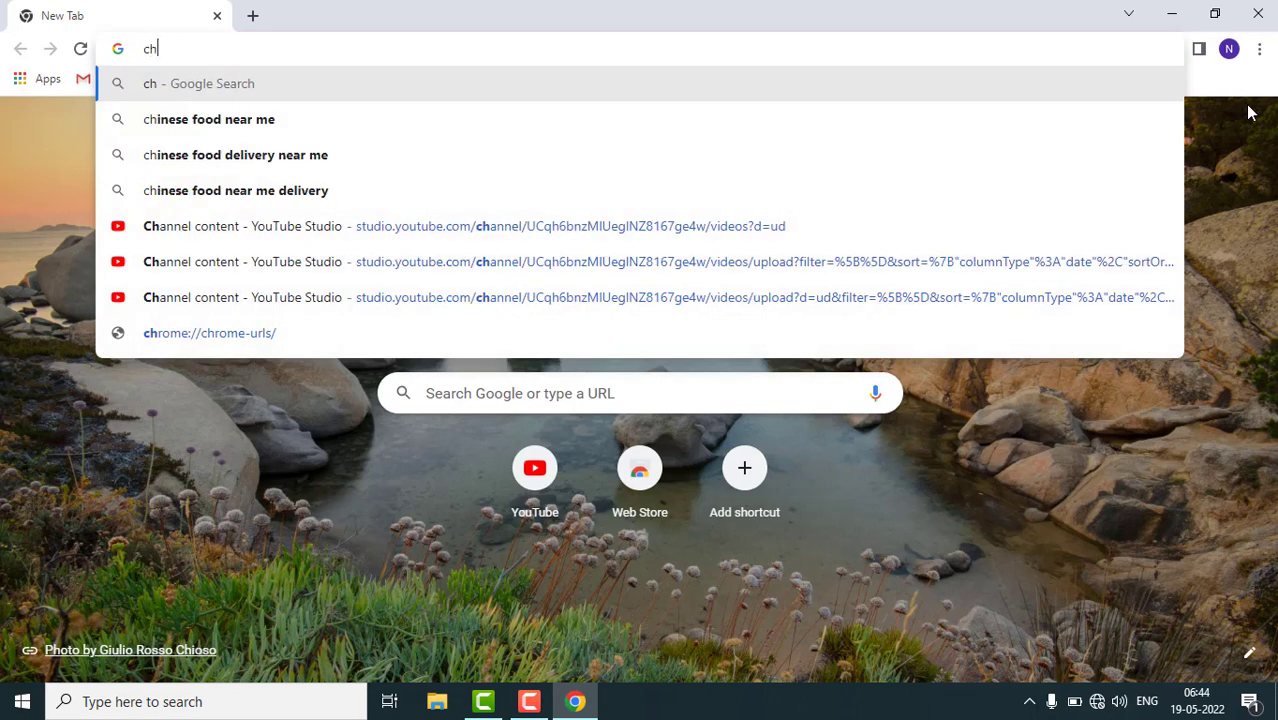
{"action": "type", "text": "rome://"}
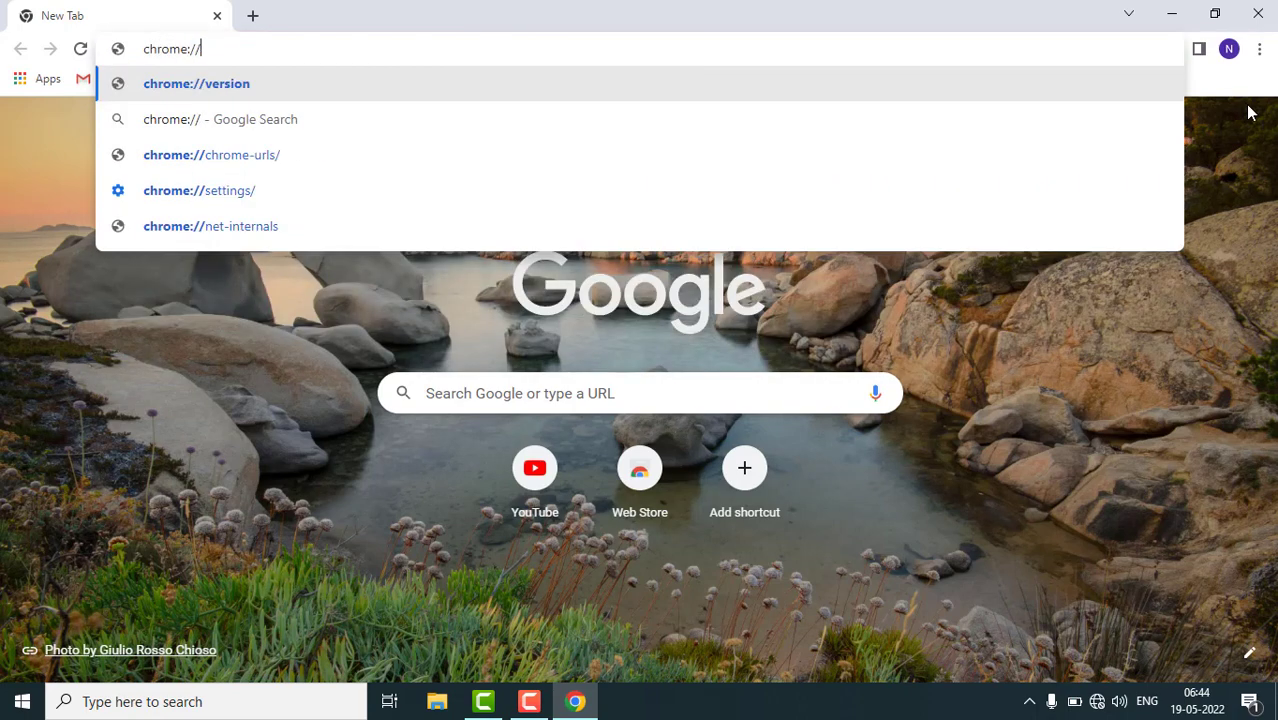
{"action": "type", "text": "flags"}
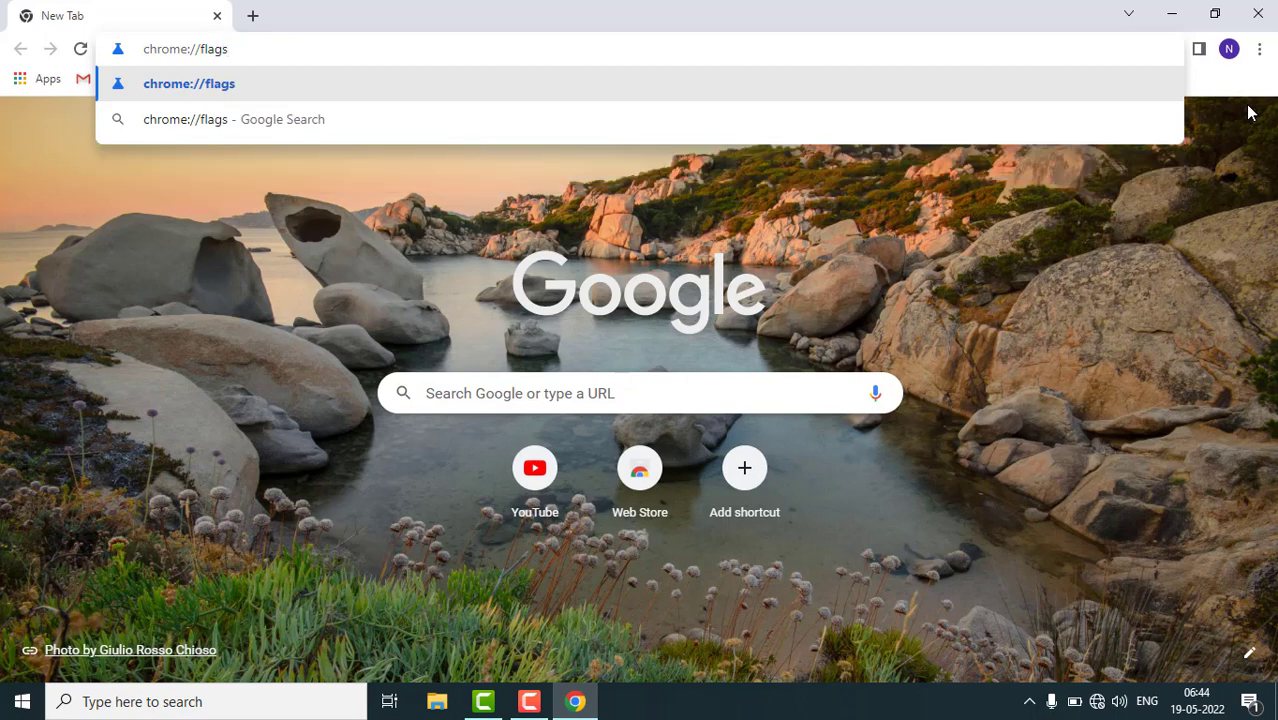
{"action": "key", "text": "Return"}
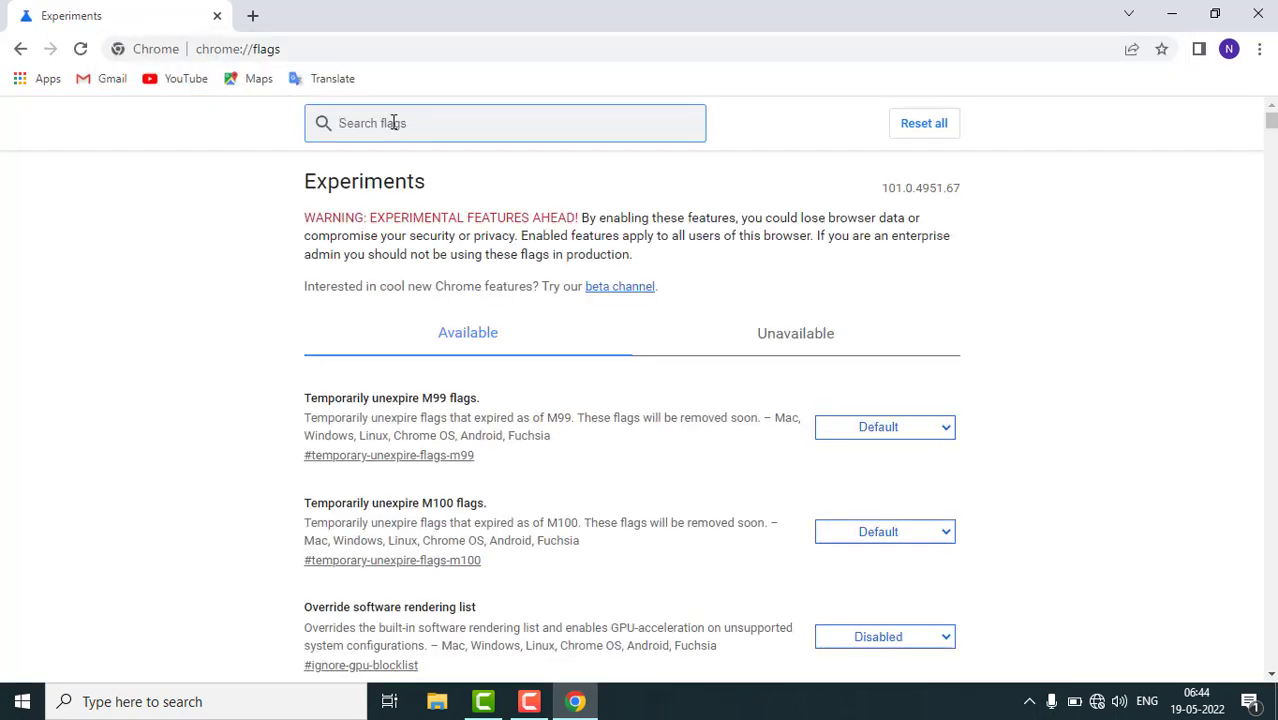
Search the flags for "hardware", set Hardware-accelerated video decode to Disabled and relaunch the browser.
{"action": "type", "text": "hardw"}
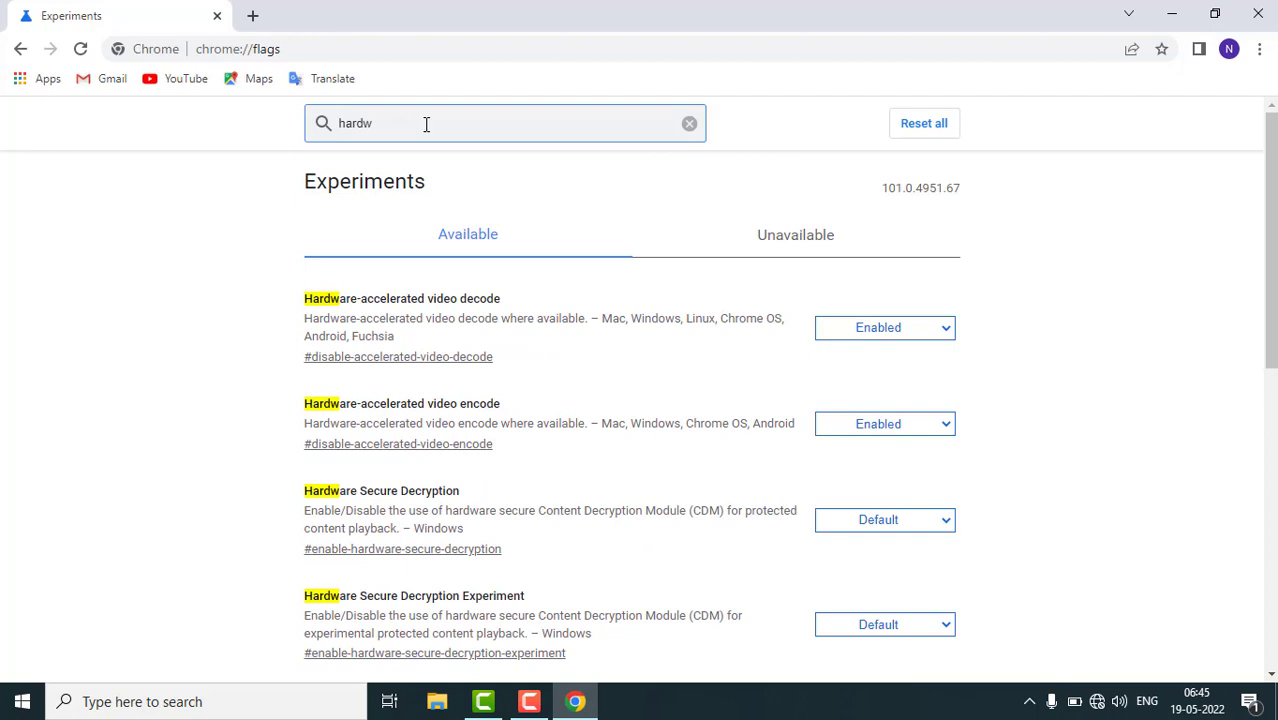
{"action": "type", "text": "are"}
{"action": "left_click", "coordinate": [294, 307]}
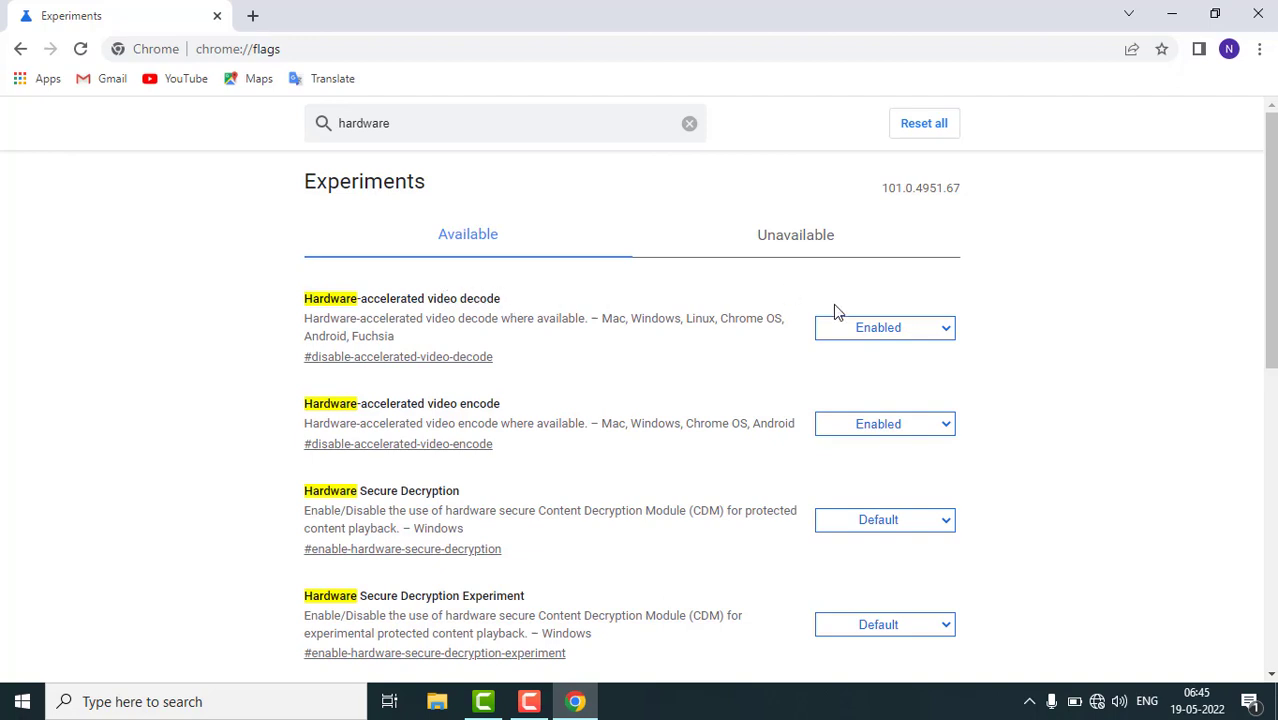
{"action": "left_click", "coordinate": [879, 329]}
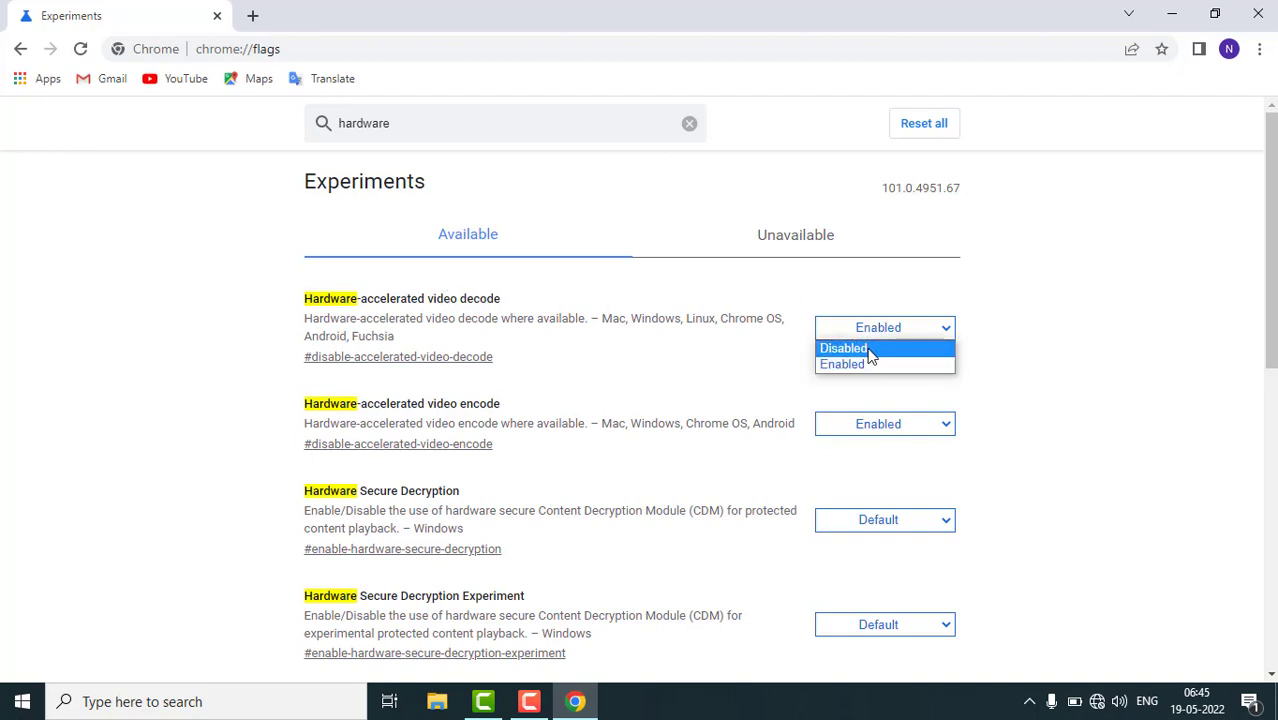
{"action": "left_click", "coordinate": [866, 348]}
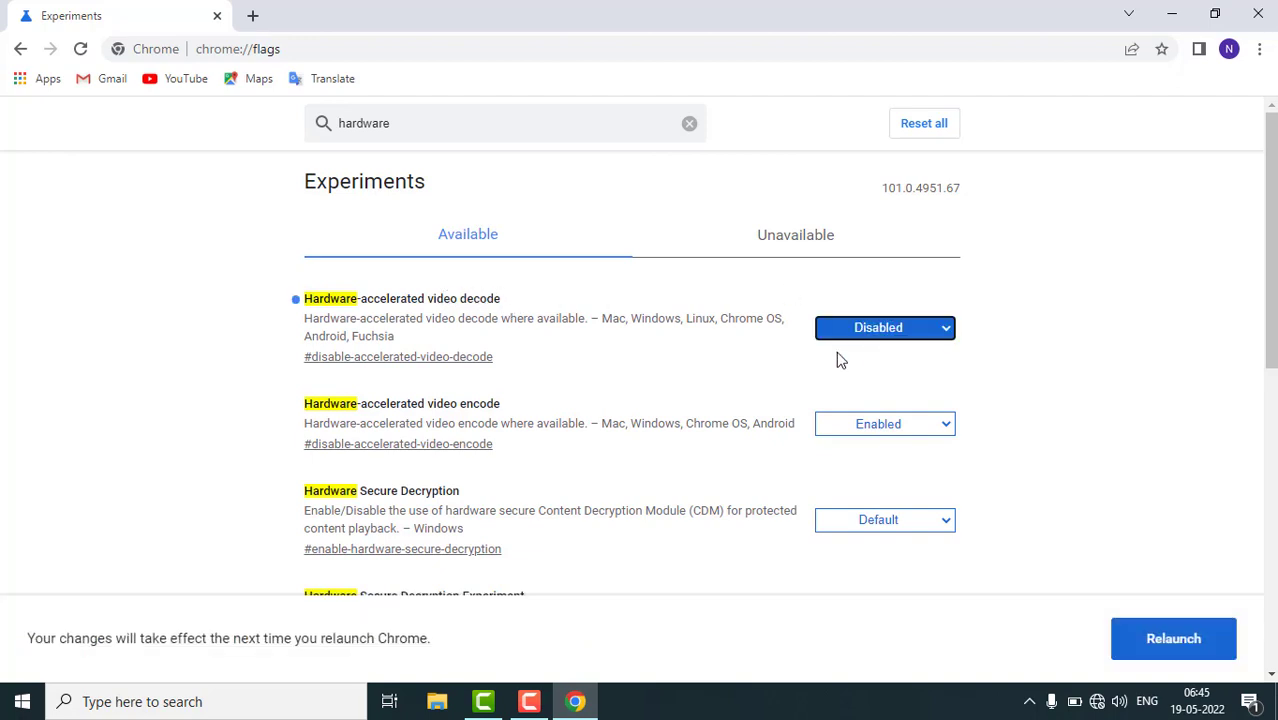
{"action": "left_click", "coordinate": [1183, 644]}
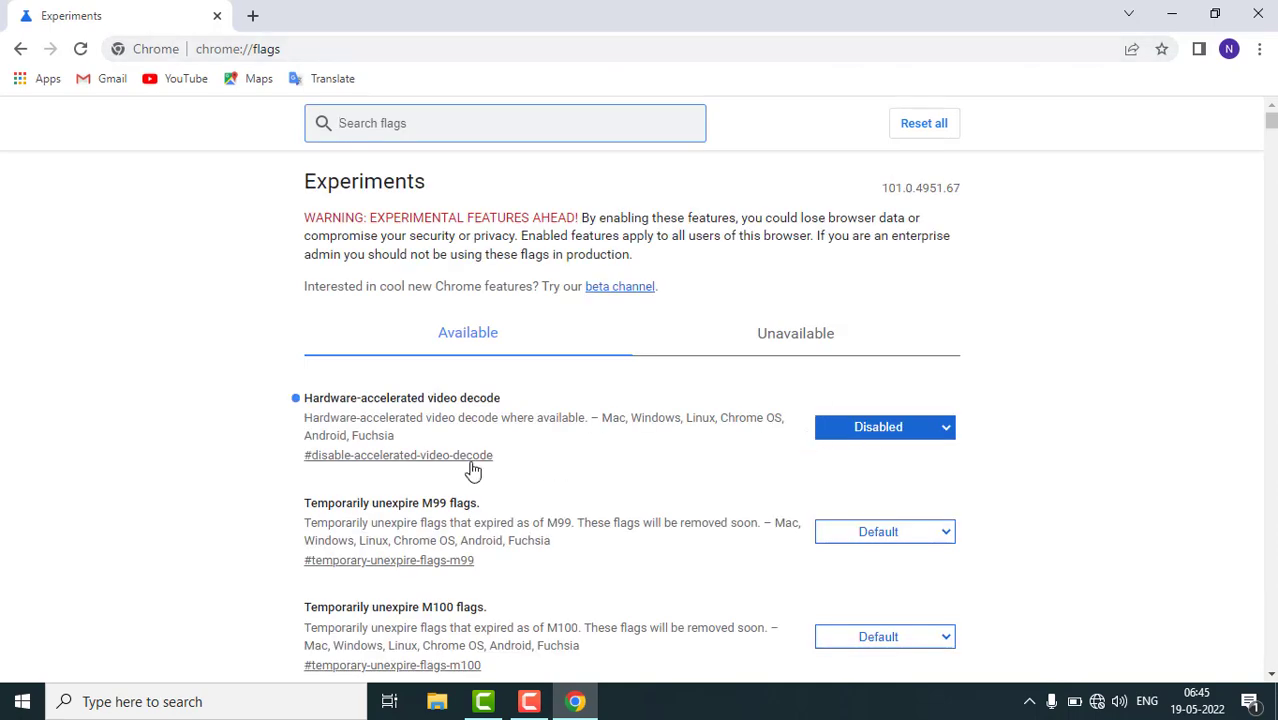
Set the Hardware-accelerated video decode flag to Enabled, relaunch Chrome and close its window.
{"action": "scroll", "coordinate": [462, 180], "scroll_direction": "down", "scroll_amount": 2}
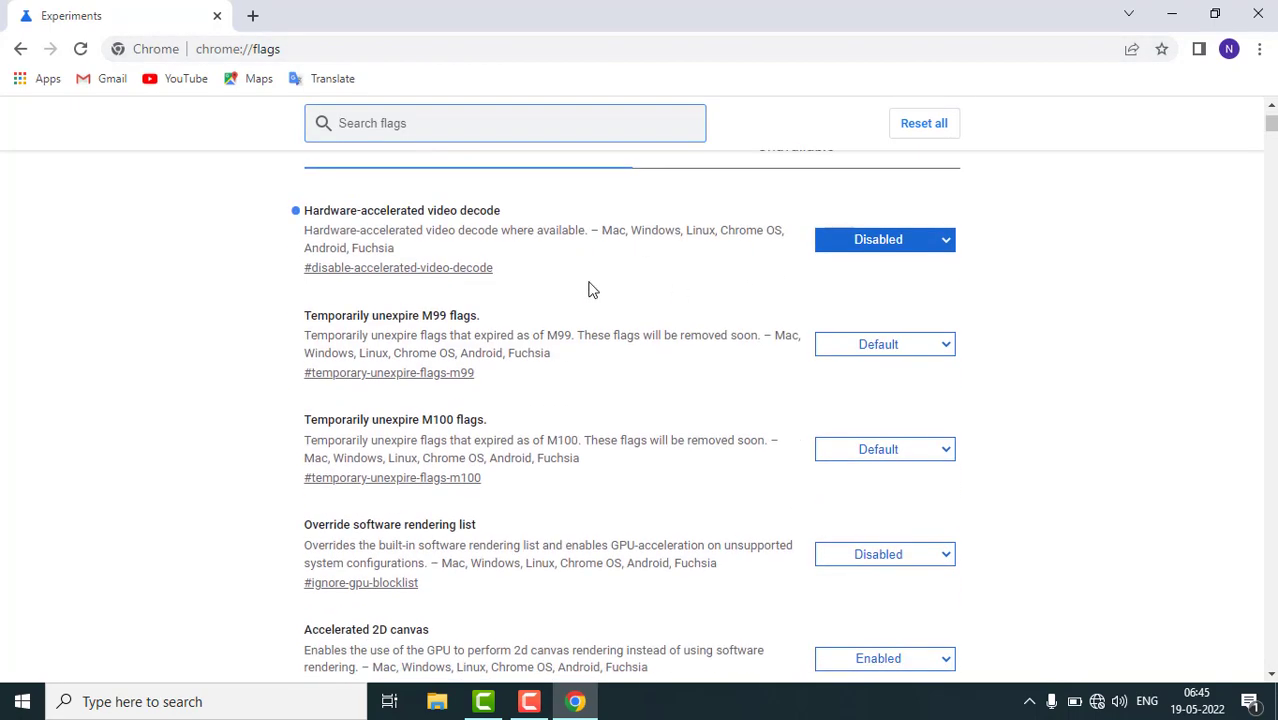
{"action": "scroll", "coordinate": [590, 288], "scroll_direction": "up", "scroll_amount": 1}
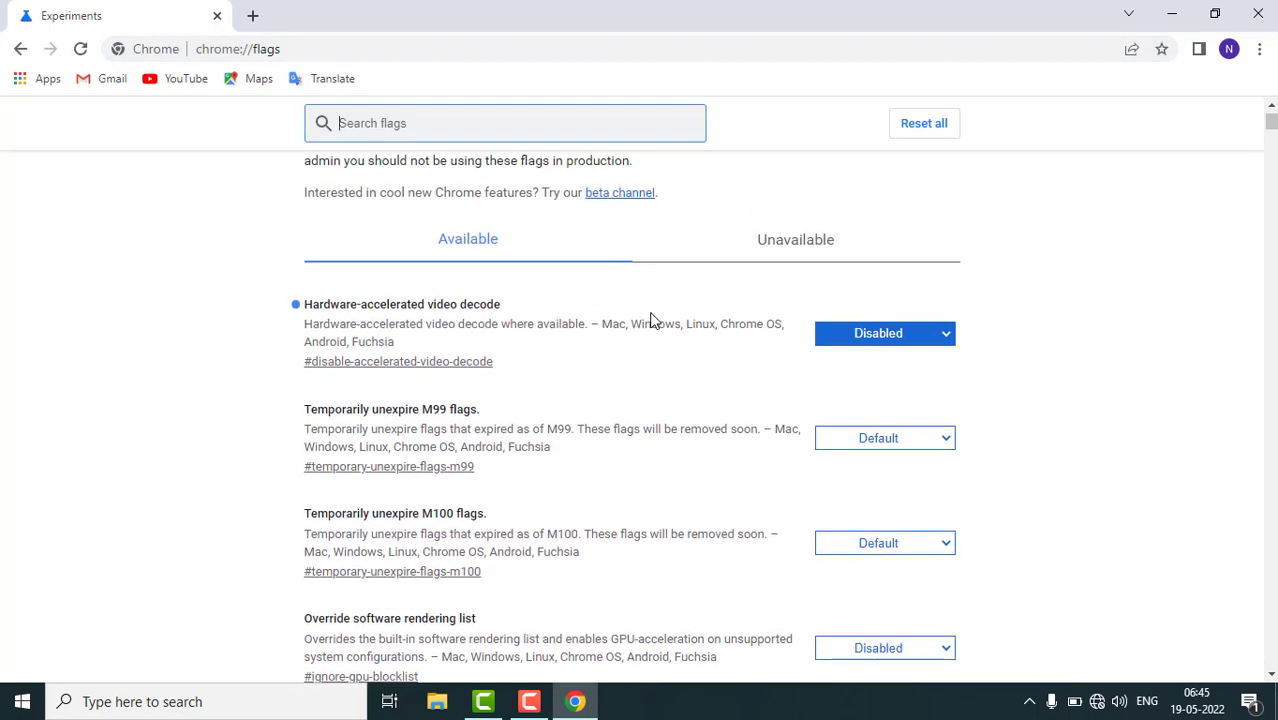
{"action": "left_click", "coordinate": [867, 340]}
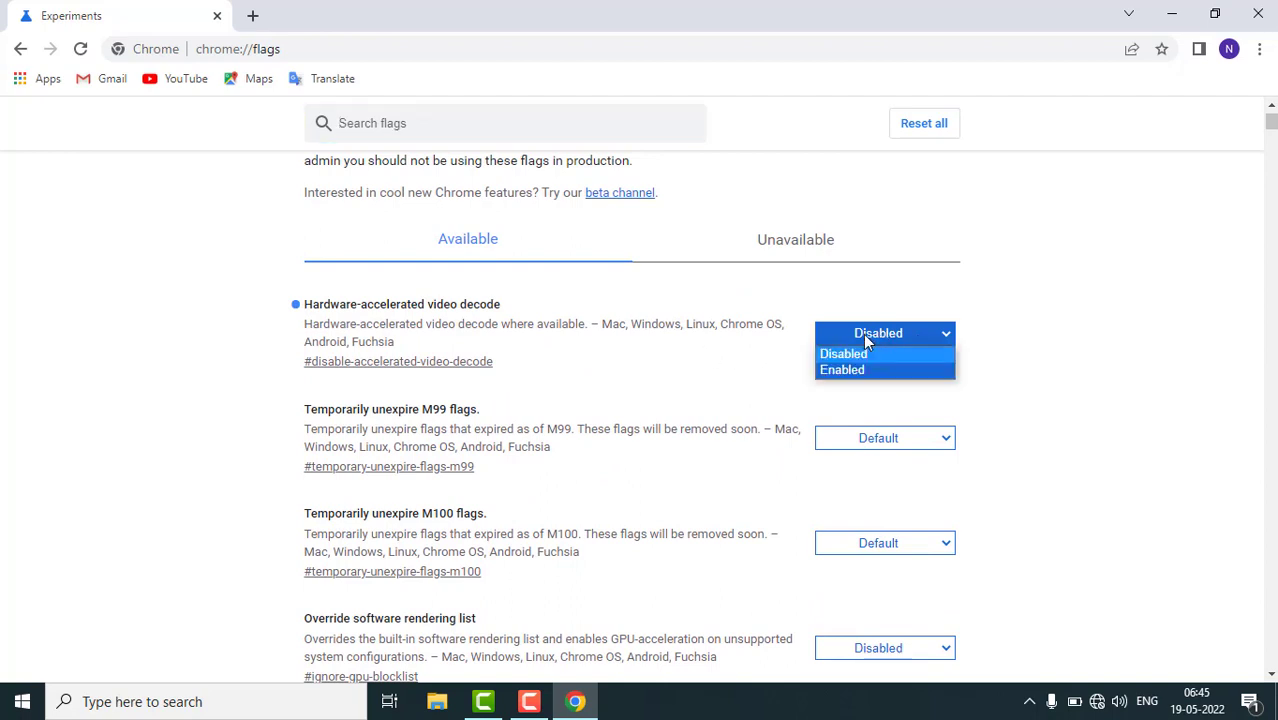
{"action": "left_click", "coordinate": [842, 374]}
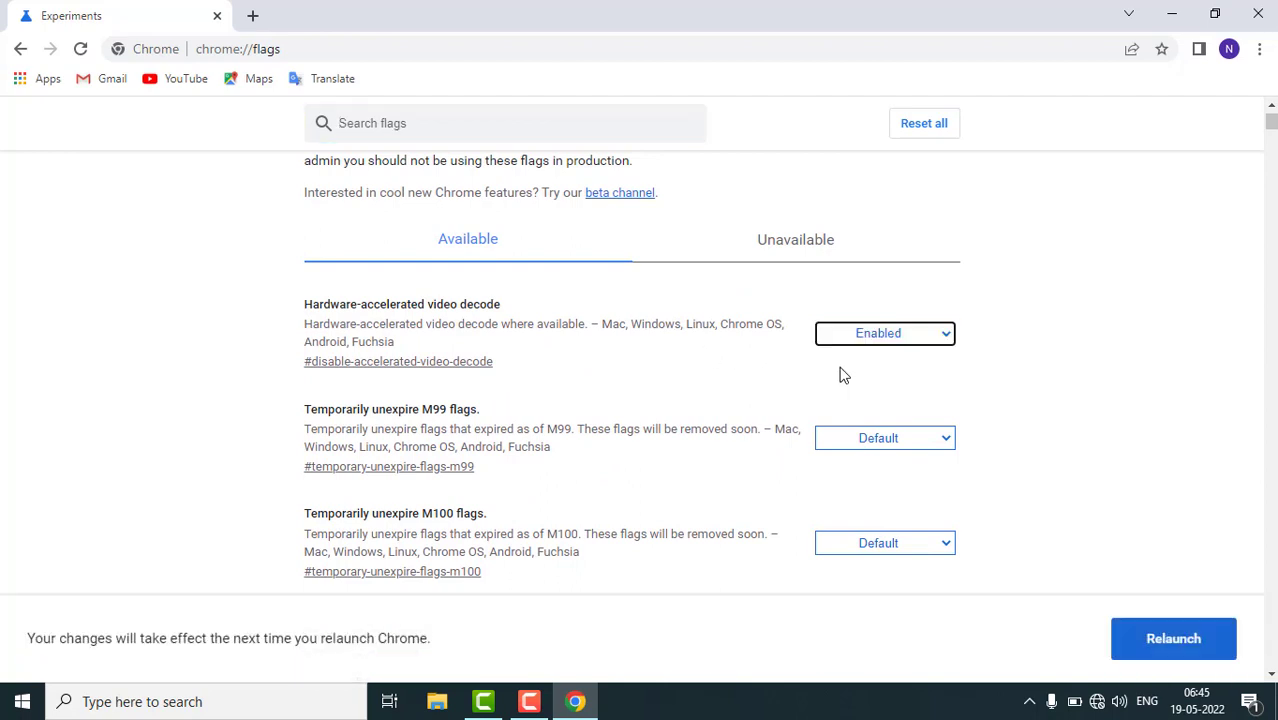
{"action": "left_click", "coordinate": [1159, 647]}
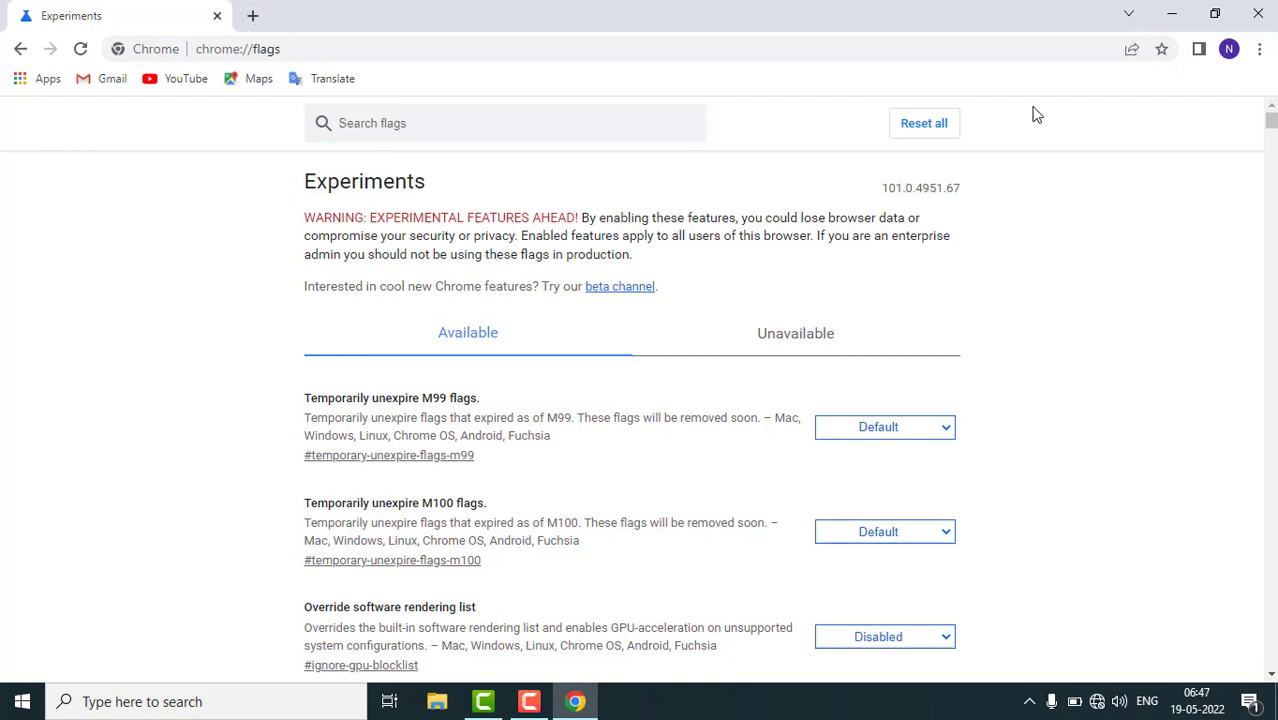
{"action": "left_click", "coordinate": [1254, 14]}
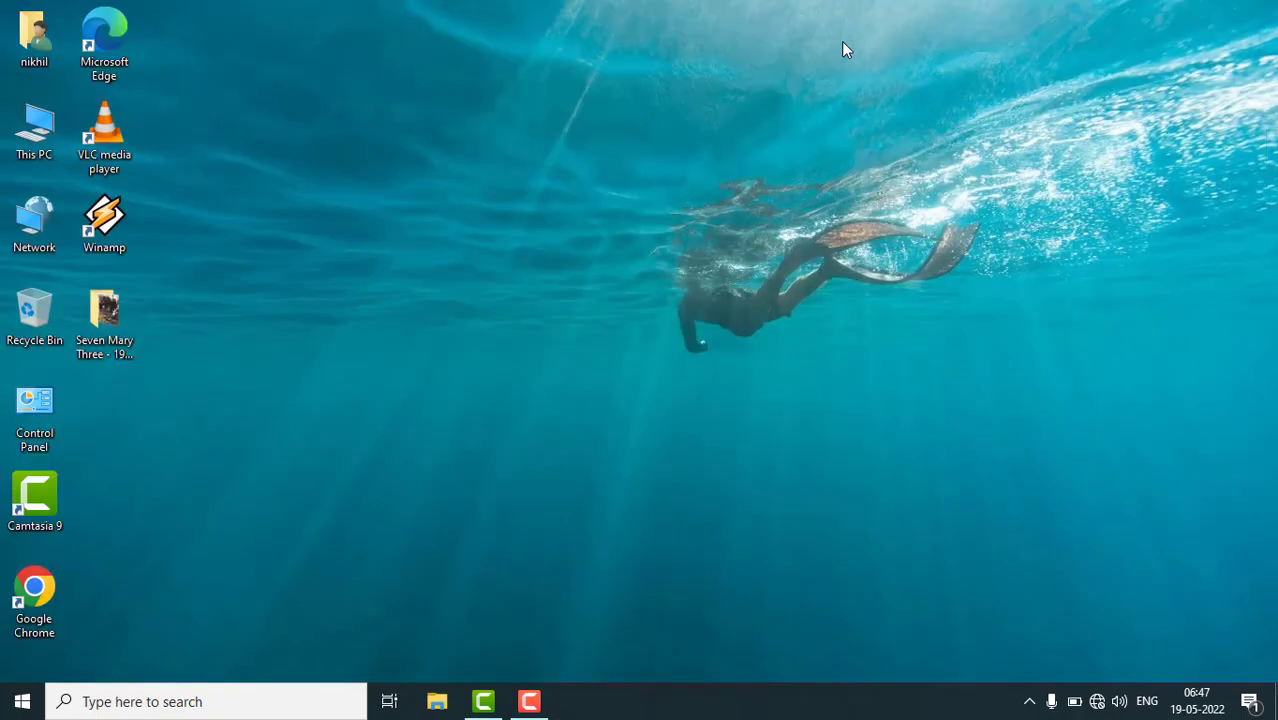
{"action": "right_click", "coordinate": [657, 123]}
{"action": "left_click", "coordinate": [709, 178]}
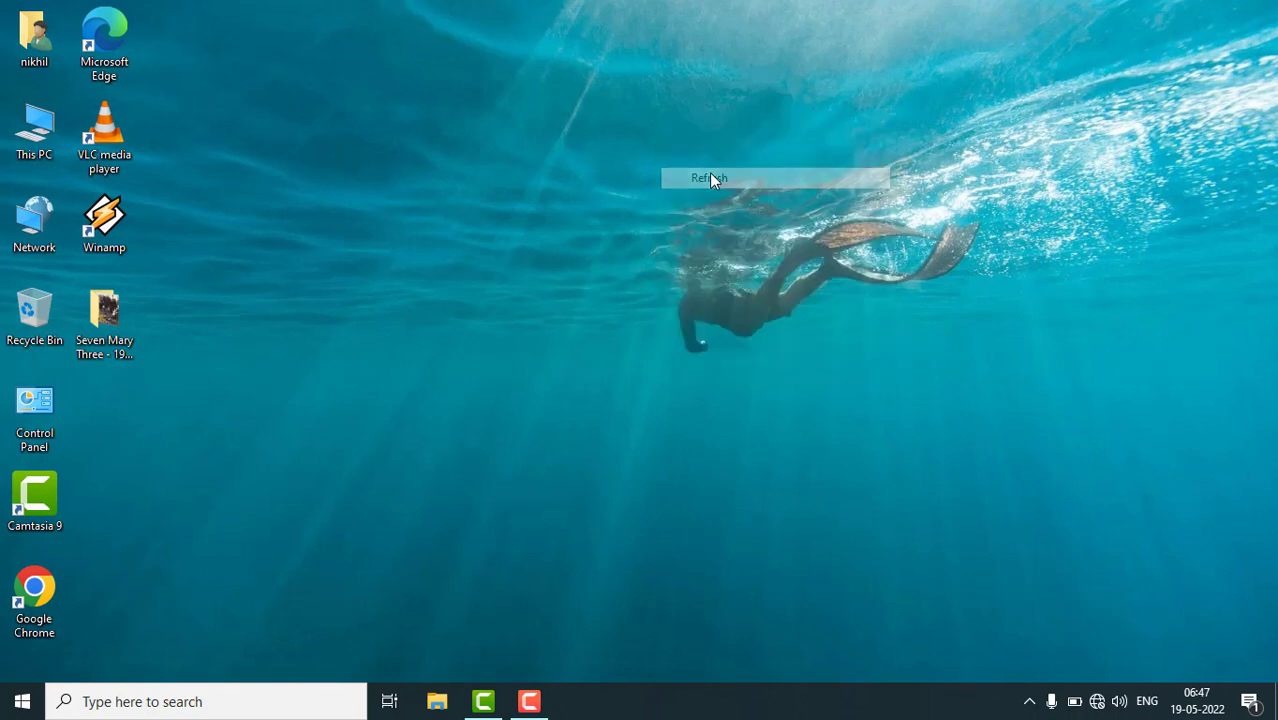
{"action": "right_click", "coordinate": [506, 231]}
{"action": "left_click", "coordinate": [557, 287]}
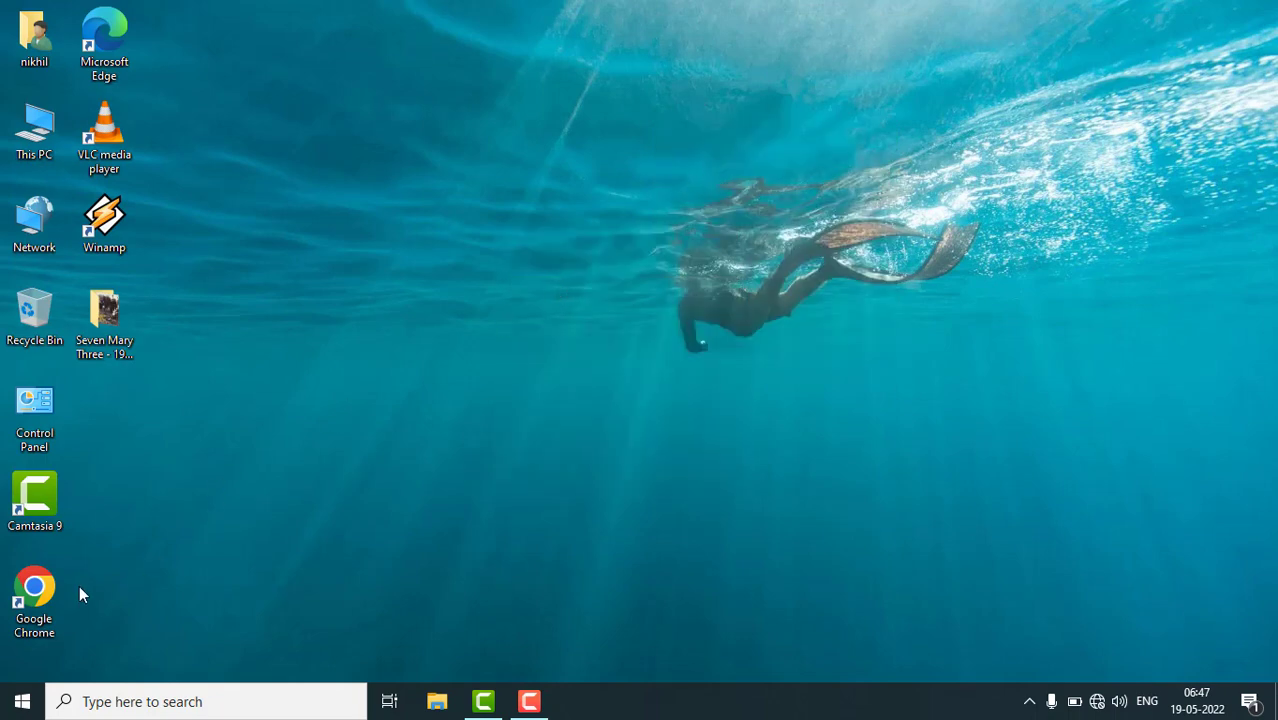